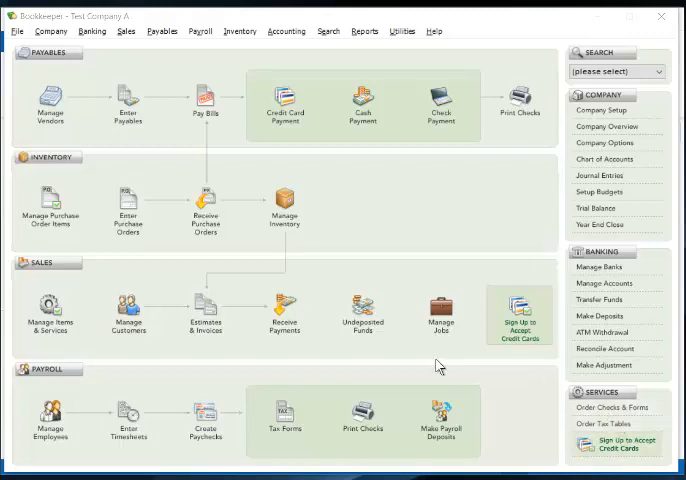
Switch from Bookkeeper to the browser showing the PayPal.Me landing page.
{"action": "key", "text": "alt+Tab"}
{"action": "key", "text": "alt+Tab"}
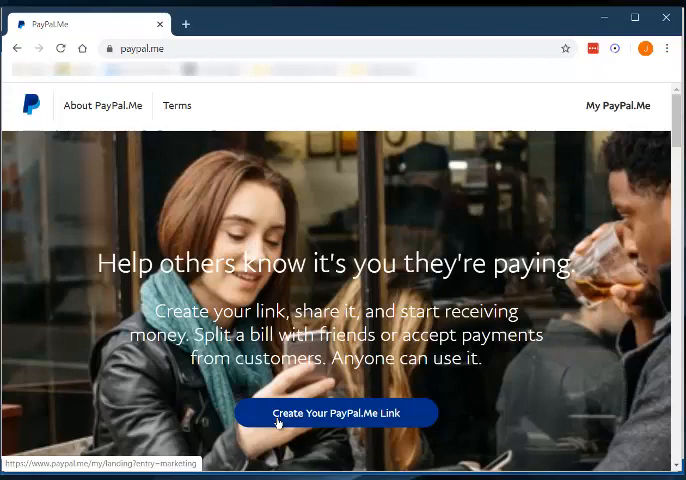
Return to Bookkeeper and bring up the Company menu commands.
{"action": "key", "text": "alt+Tab"}
{"action": "key", "text": "alt+Tab"}
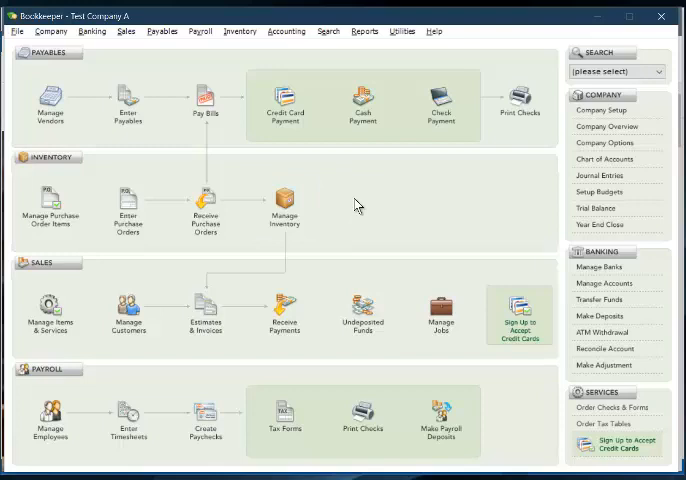
{"action": "left_click", "coordinate": [48, 34]}
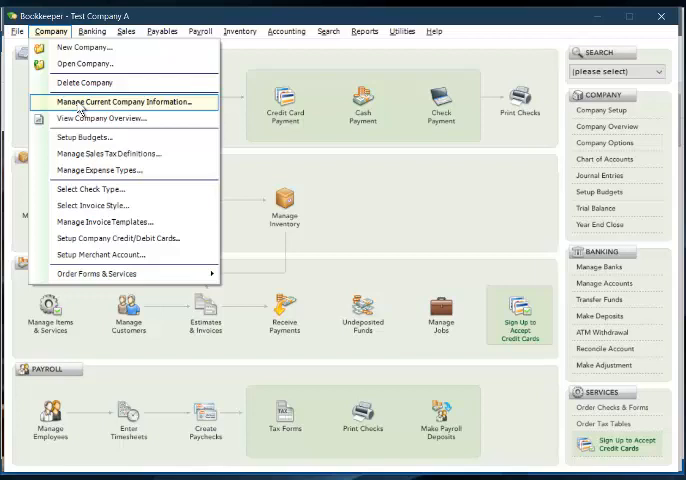
From Company Information's Additional section, bring up the Email Configuration window.
{"action": "left_click", "coordinate": [81, 104]}
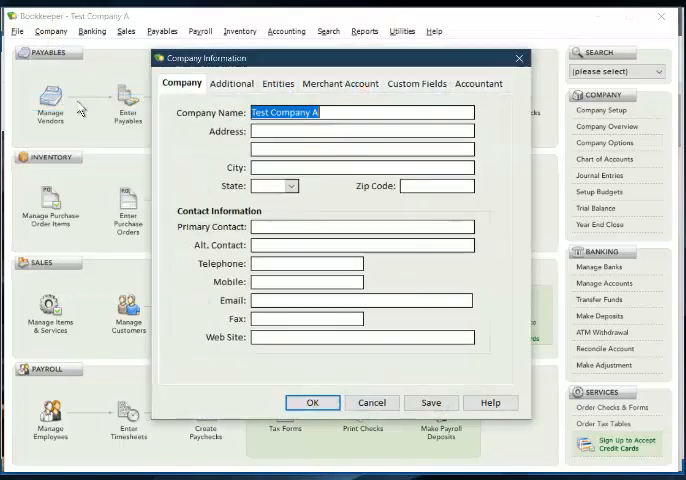
{"action": "left_click", "coordinate": [229, 85]}
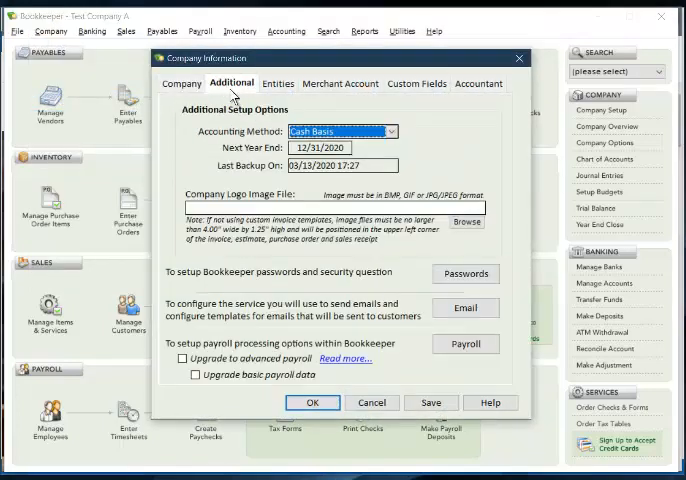
{"action": "left_click", "coordinate": [465, 312]}
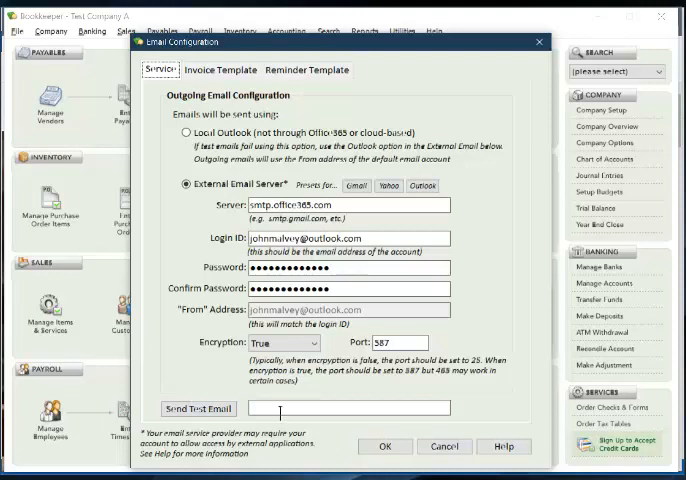
Review the blank Invoice Template and cancel Email Configuration unchanged.
{"action": "left_click", "coordinate": [230, 72]}
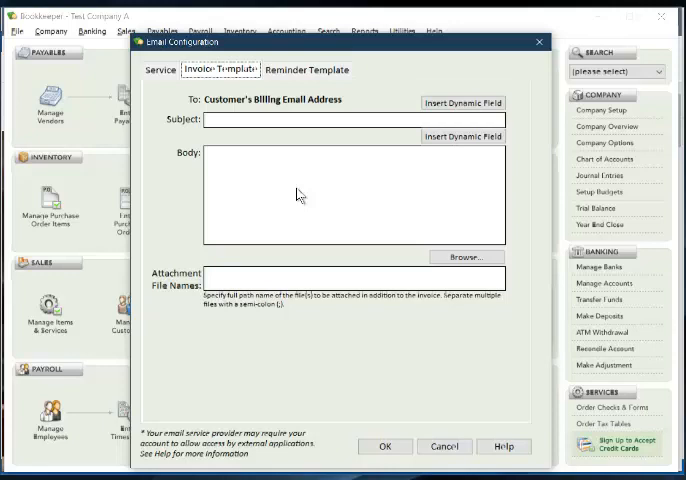
{"action": "left_click", "coordinate": [437, 447]}
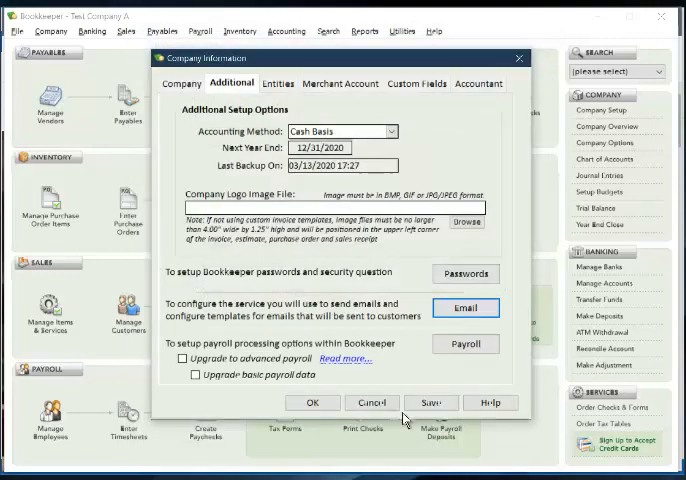
Cancel Company Information and show Brand New Customer's Invoicing settings from the Customer List.
{"action": "left_click", "coordinate": [365, 405]}
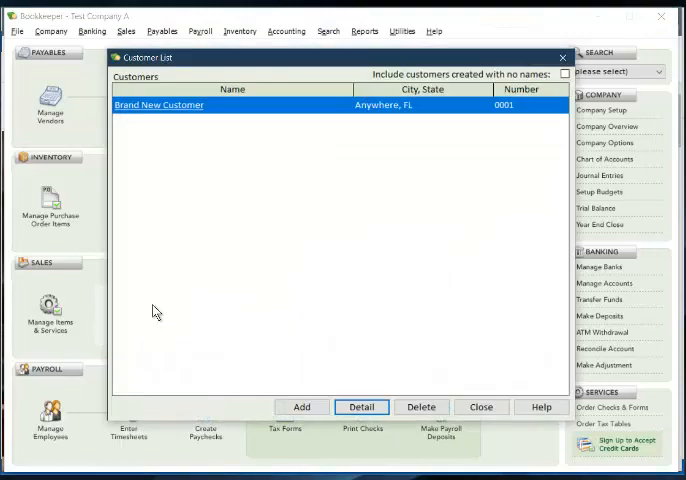
{"action": "right_click", "coordinate": [153, 112]}
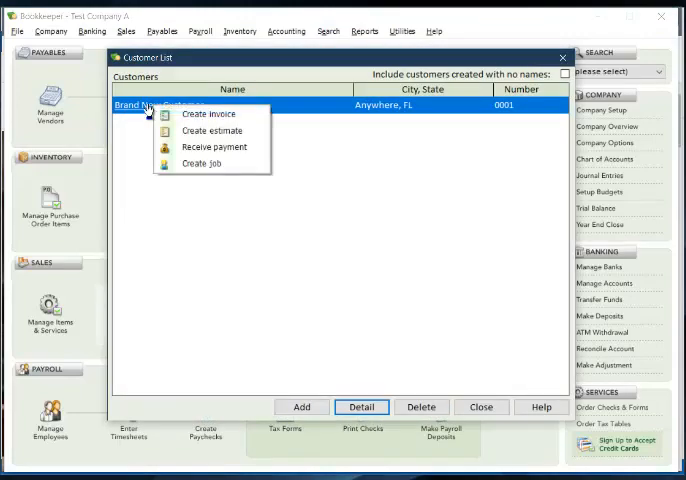
{"action": "double_click", "coordinate": [149, 105]}
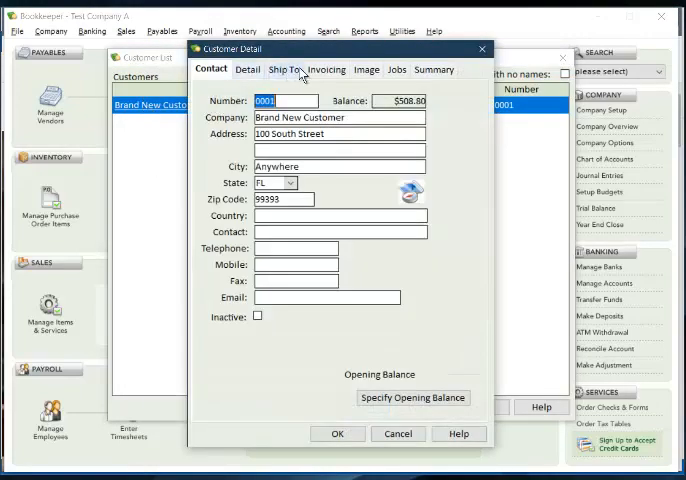
{"action": "left_click", "coordinate": [322, 72]}
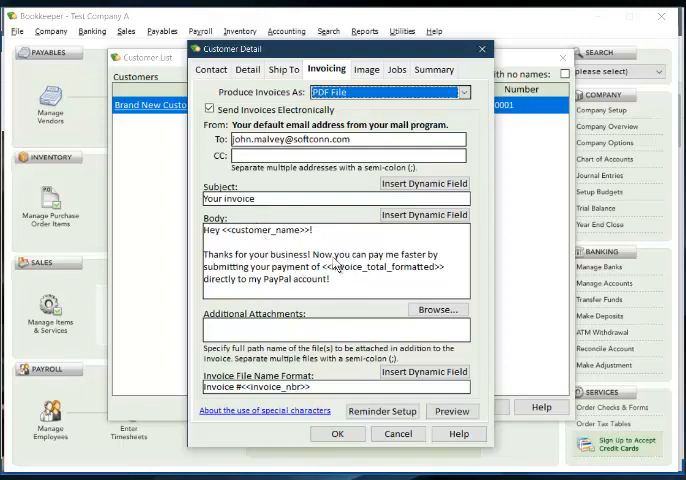
Append a 'Just use this link' paypal.me URL ending in <<invoice_total_unformatted>> to the body, then preview.
{"action": "left_click", "coordinate": [327, 246]}
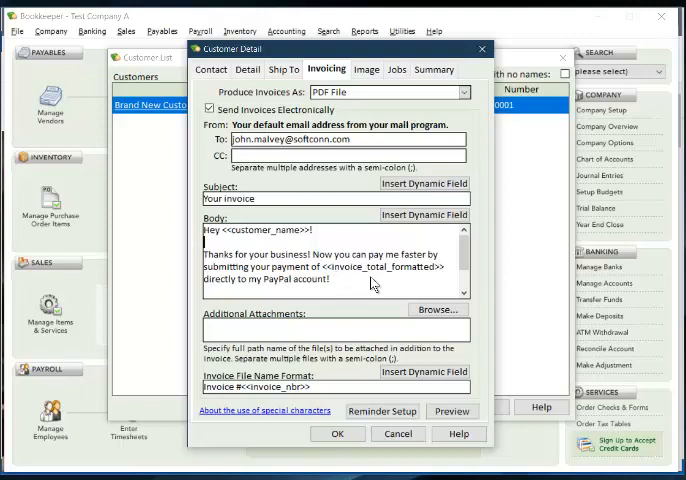
{"action": "left_click", "coordinate": [464, 294]}
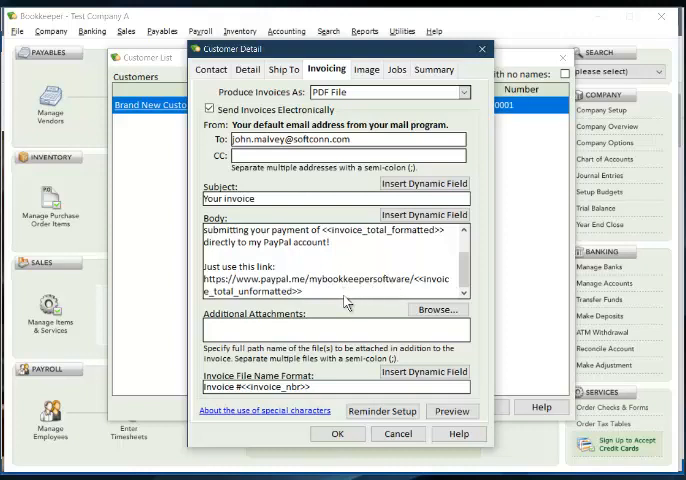
{"action": "left_click", "coordinate": [449, 417]}
Save the email settings, confirm the preview's $84.80 PayPal.me link, and close it.
{"action": "left_click", "coordinate": [385, 299]}
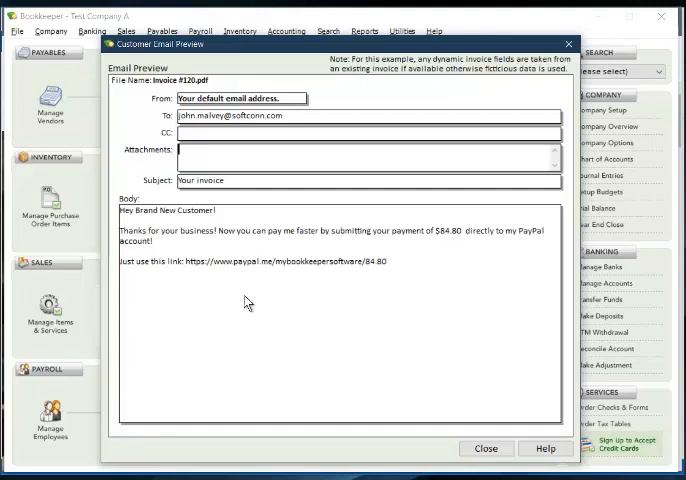
{"action": "left_click", "coordinate": [489, 452]}
Close the customer windows and start a new invoice billed to Brand New Customer.
{"action": "left_click", "coordinate": [394, 435]}
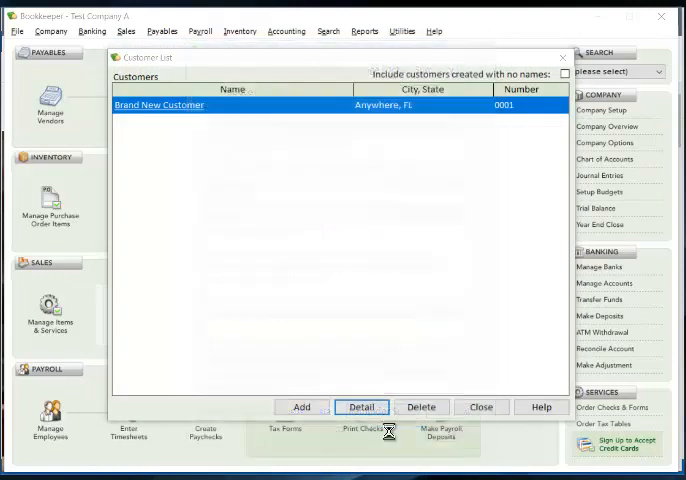
{"action": "left_click", "coordinate": [481, 407]}
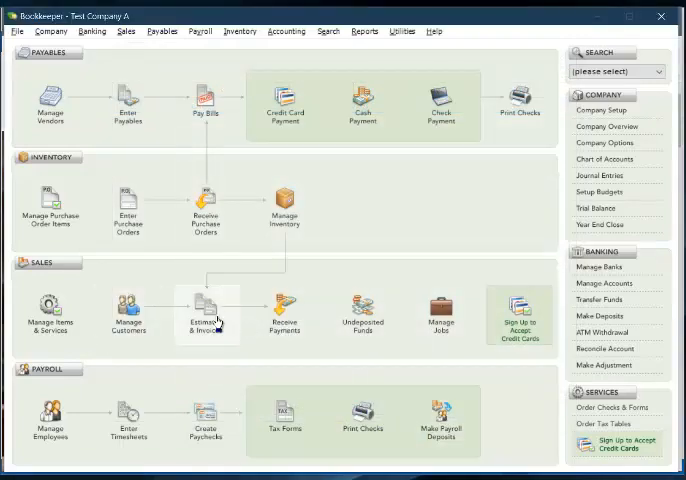
{"action": "left_click", "coordinate": [210, 314]}
{"action": "left_click", "coordinate": [243, 75]}
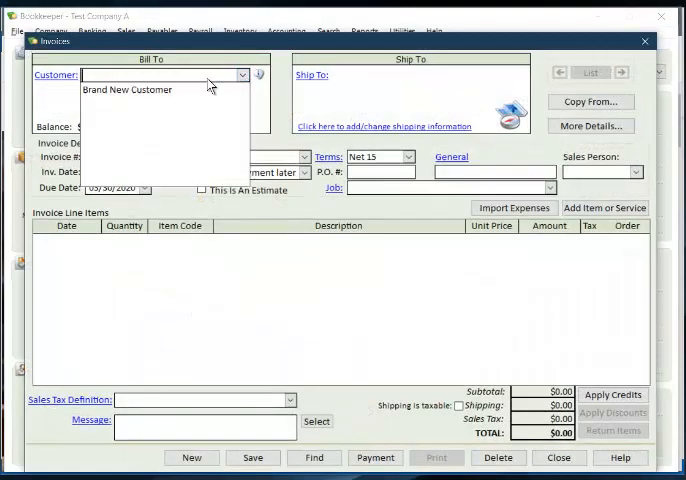
{"action": "left_click", "coordinate": [175, 90]}
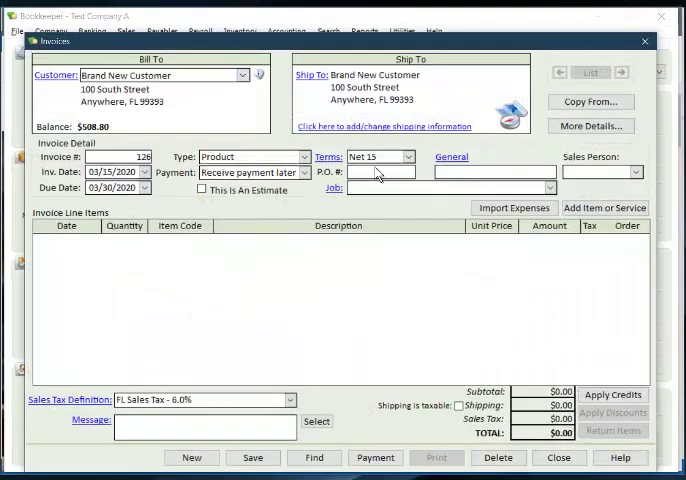
Add Product A and Service B lines, save the $84.80 invoice #126 and close the form.
{"action": "left_click", "coordinate": [586, 209]}
{"action": "double_click", "coordinate": [331, 196]}
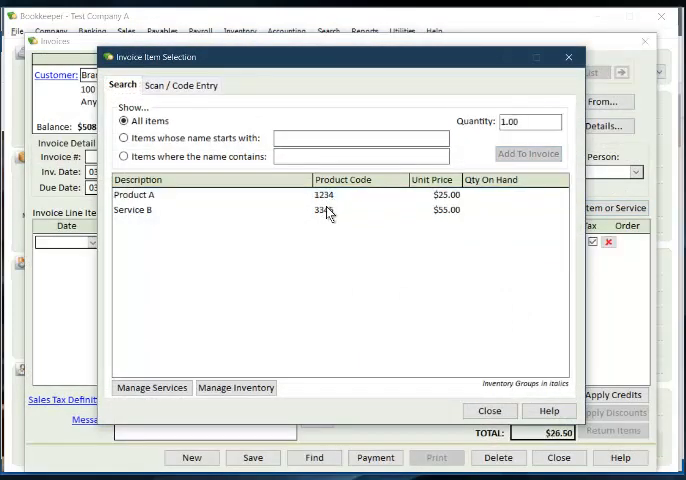
{"action": "double_click", "coordinate": [326, 210]}
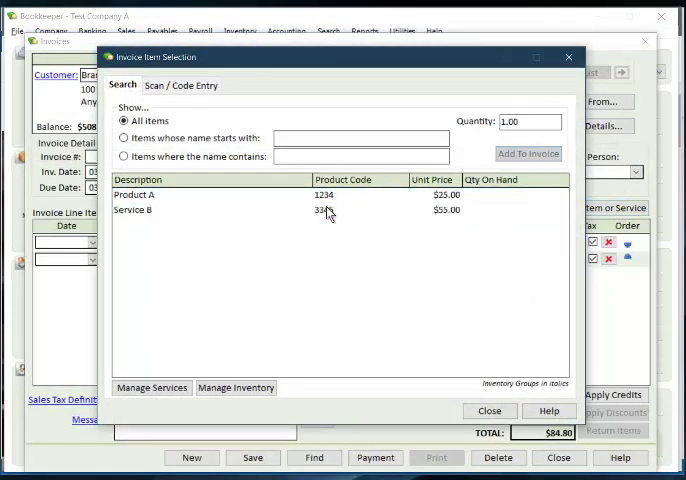
{"action": "left_click", "coordinate": [491, 411]}
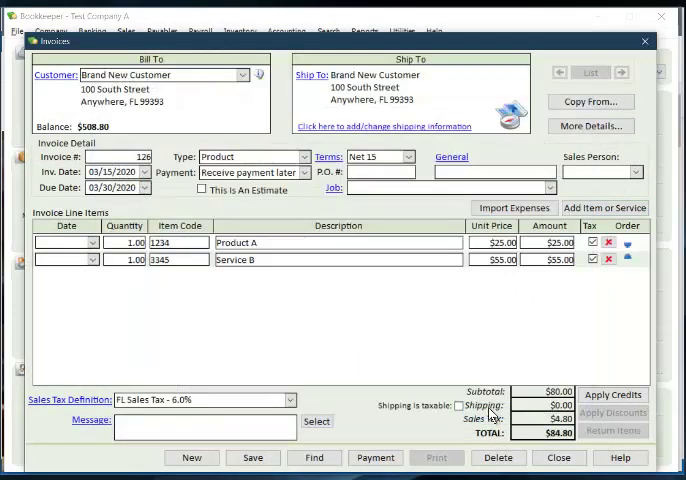
{"action": "left_click", "coordinate": [250, 460]}
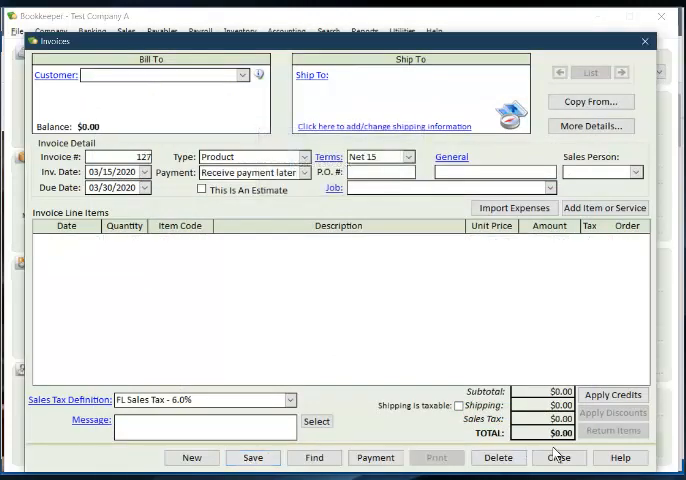
{"action": "left_click", "coordinate": [560, 458]}
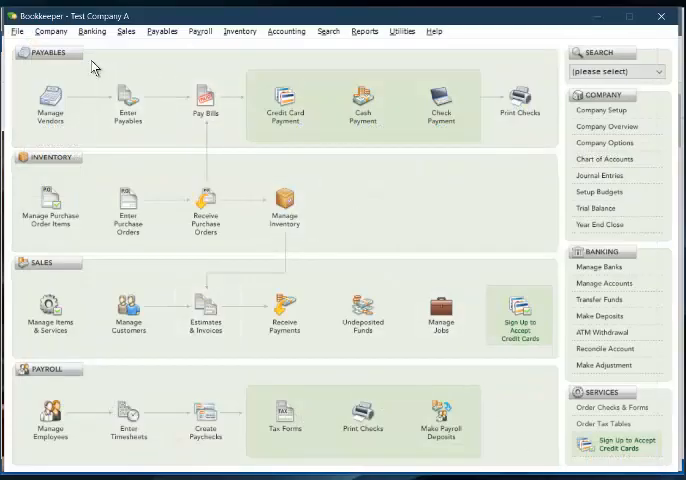
Print queued invoice #126 to PDF and confirm sending it by email.
{"action": "left_click", "coordinate": [17, 31]}
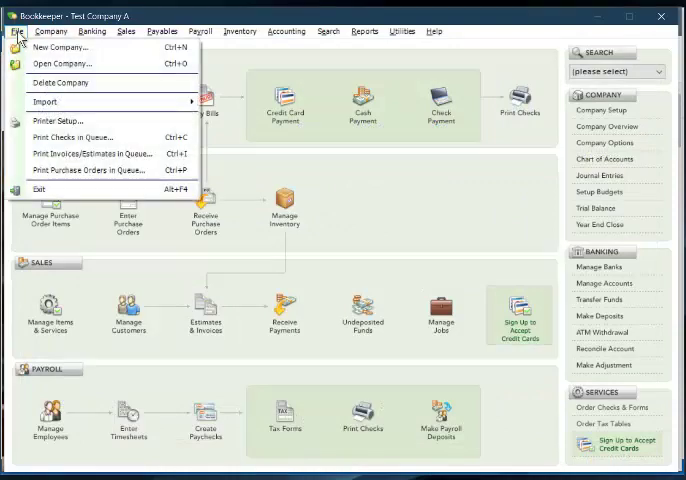
{"action": "left_click", "coordinate": [80, 154]}
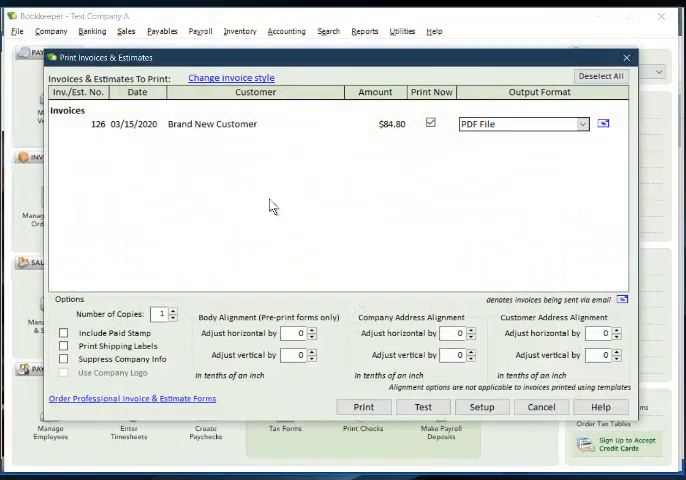
{"action": "left_click", "coordinate": [363, 408]}
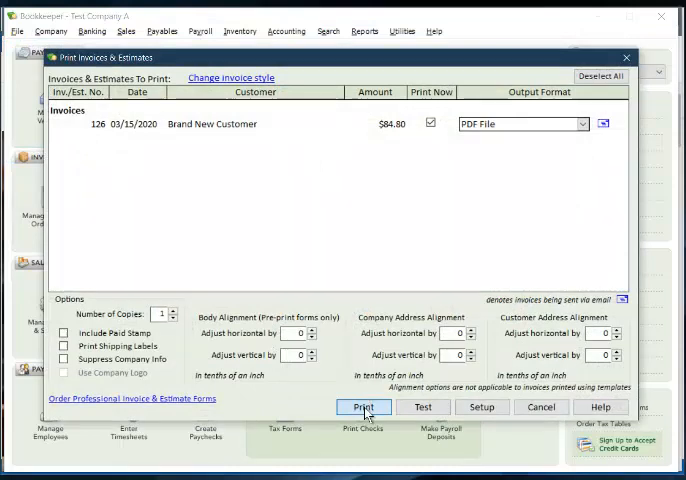
{"action": "left_click", "coordinate": [357, 292]}
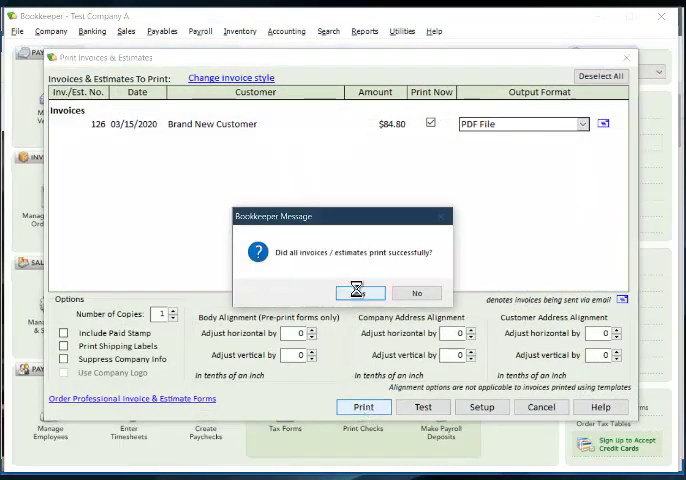
{"action": "left_click", "coordinate": [387, 320]}
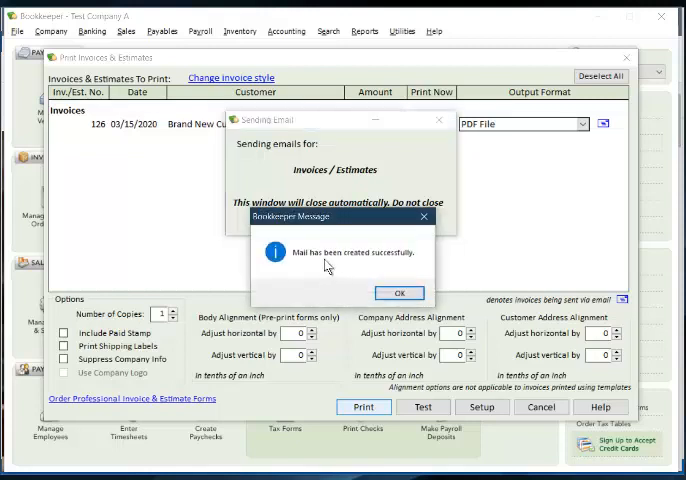
{"action": "left_click", "coordinate": [392, 290]}
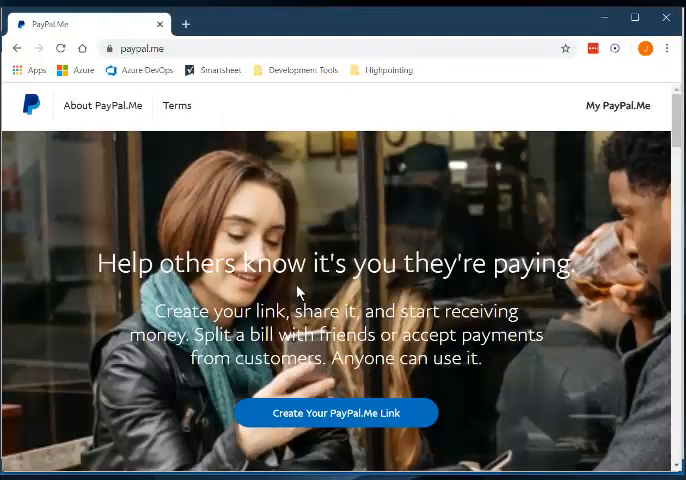
Switch over to the Outlook window.
{"action": "key", "text": "alt+Tab"}
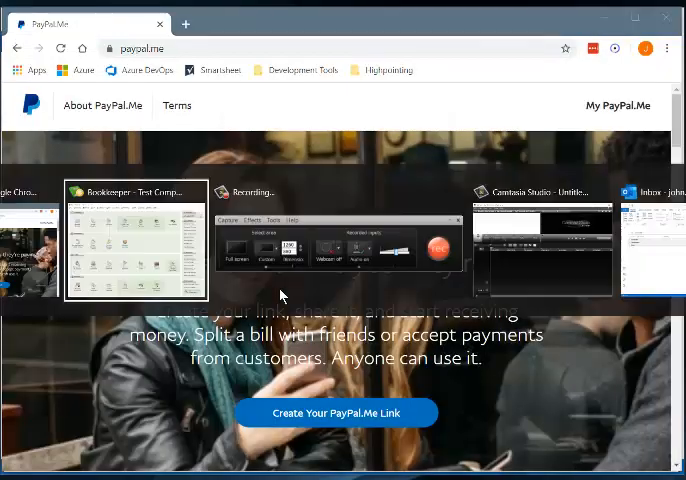
{"action": "key", "text": "alt+Tab"}
{"action": "key", "text": "alt+Tab"}
{"action": "key", "text": "alt+Tab"}
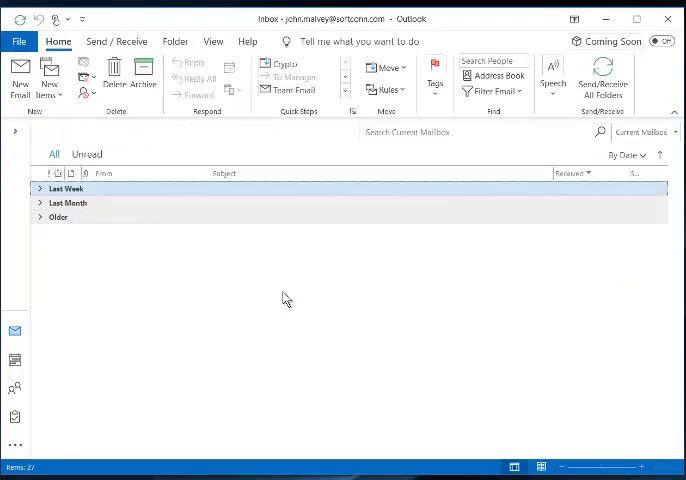
Receive the new invoice email, read it and follow its paypal.me/mybookkeepersoftware/84.80 link.
{"action": "left_click", "coordinate": [602, 88]}
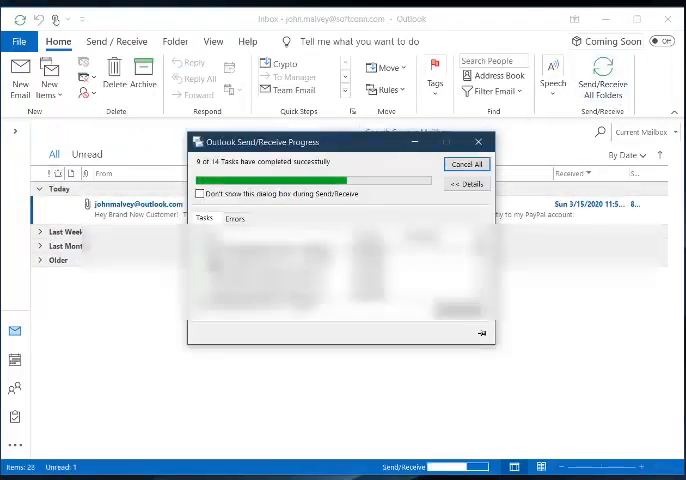
{"action": "double_click", "coordinate": [136, 210]}
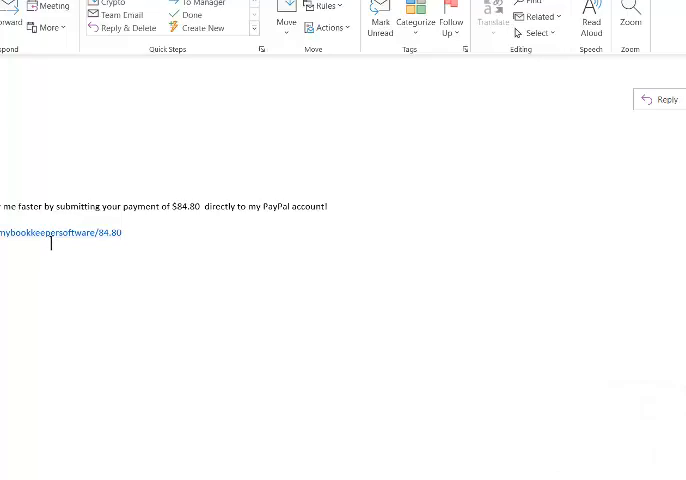
{"action": "left_click", "coordinate": [47, 240]}
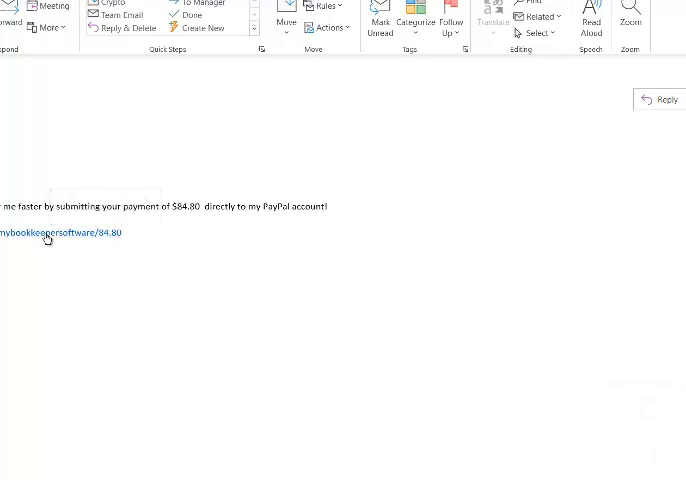